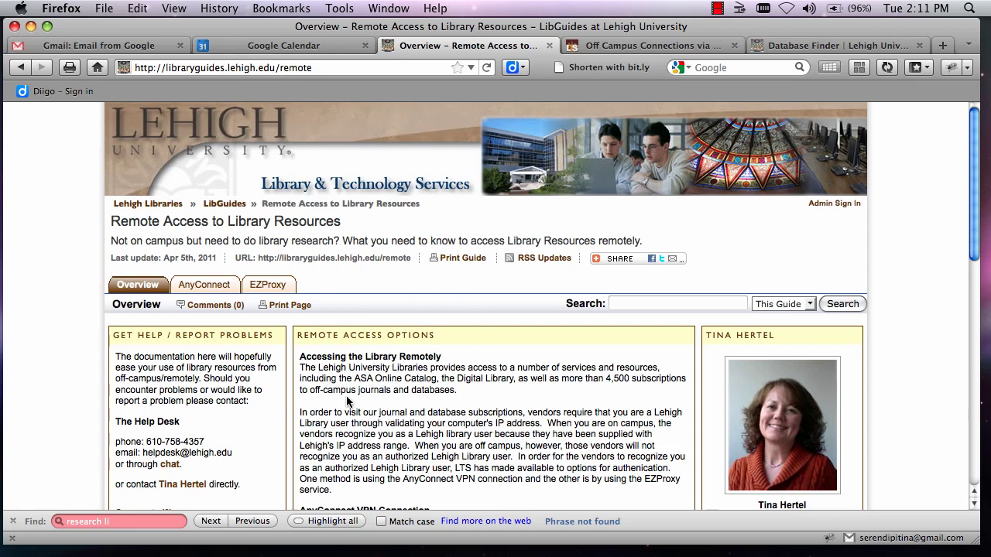
Open the AnyConnect page of the Remote Access to Library Resources guide.
left_click(213, 288)
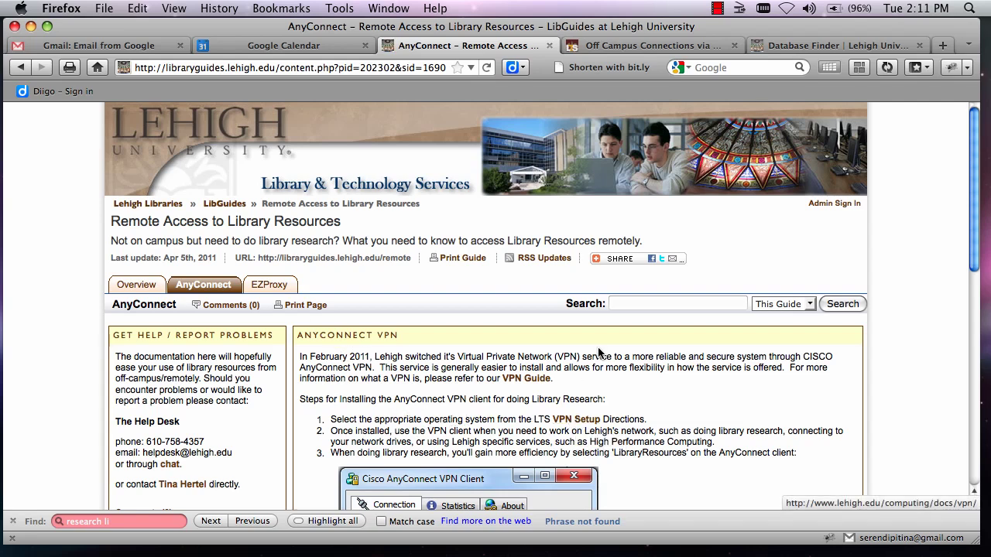
Follow the VPN Setup link to Lehigh's Off Campus Connections (via VPN) page.
left_click(635, 48)
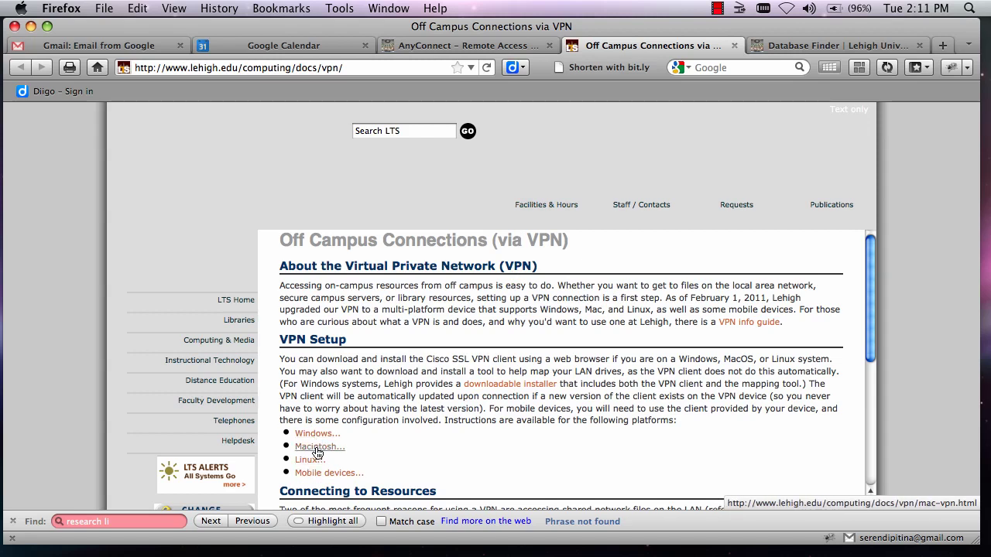
left_click(317, 449)
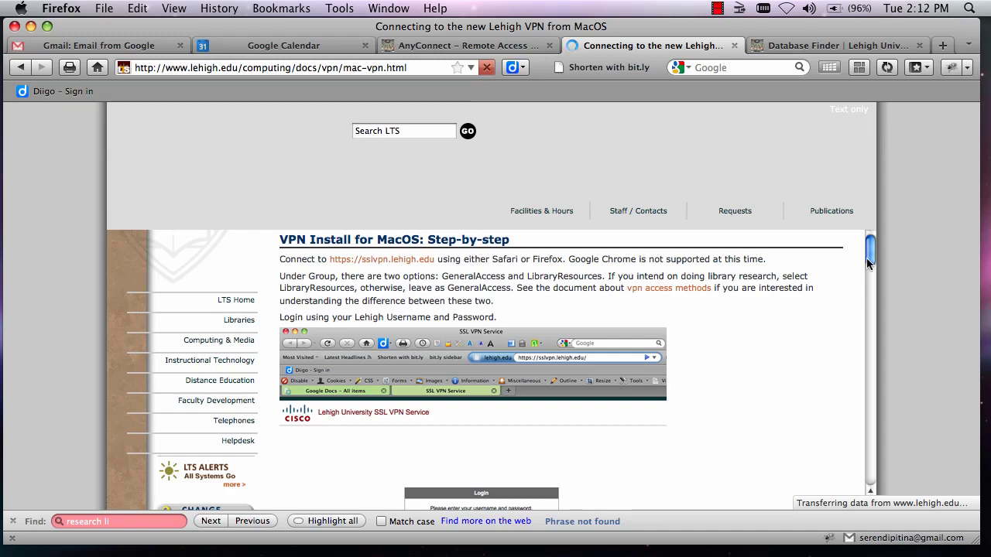
left_click_drag(870, 258, 867, 445)
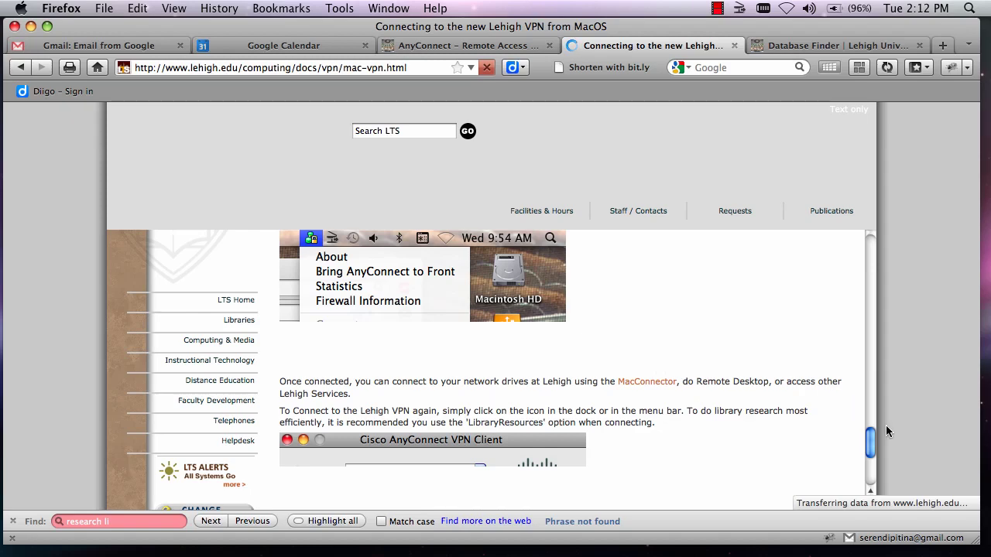
left_click_drag(869, 443, 869, 252)
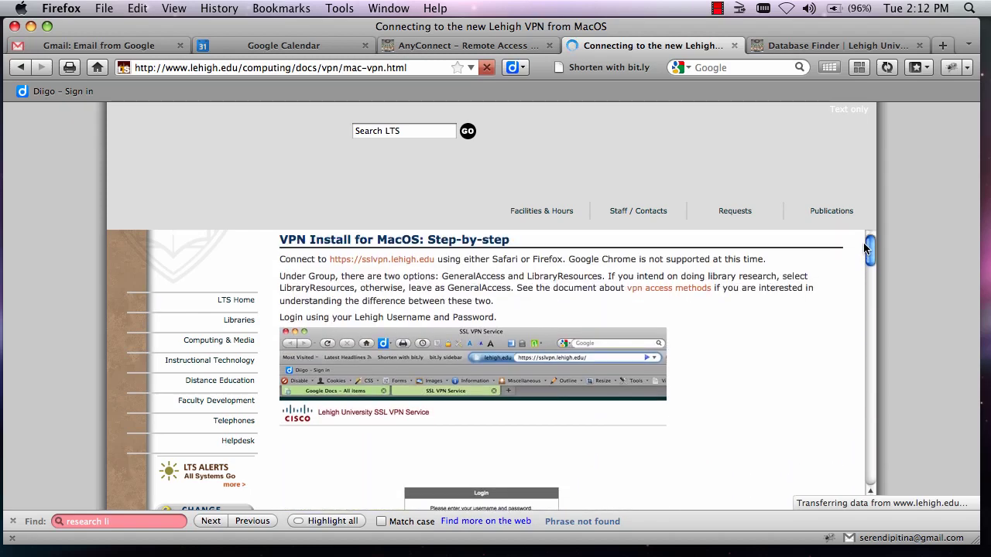
left_click(395, 260)
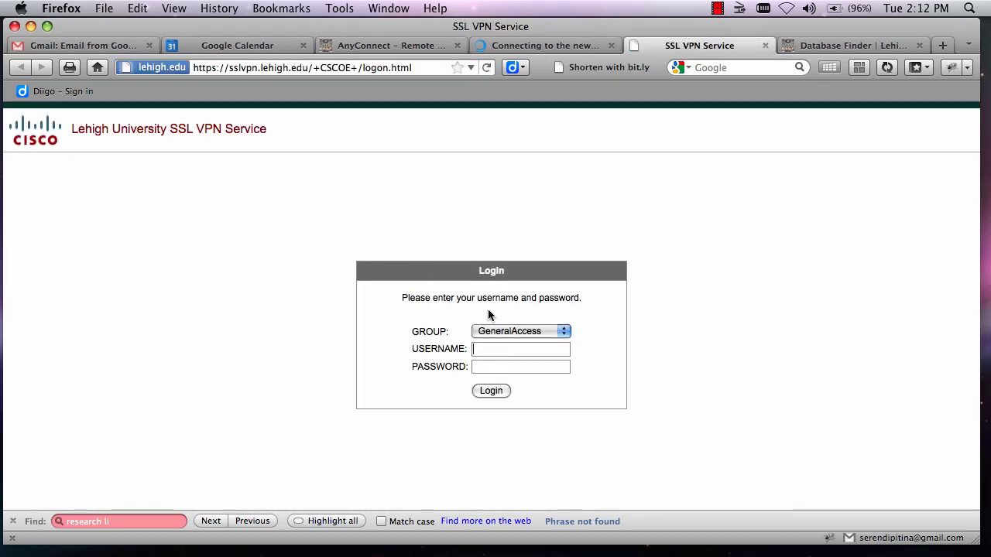
Log in to the SSL VPN with group LibraryResources, your Lehigh username and password.
left_click(565, 333)
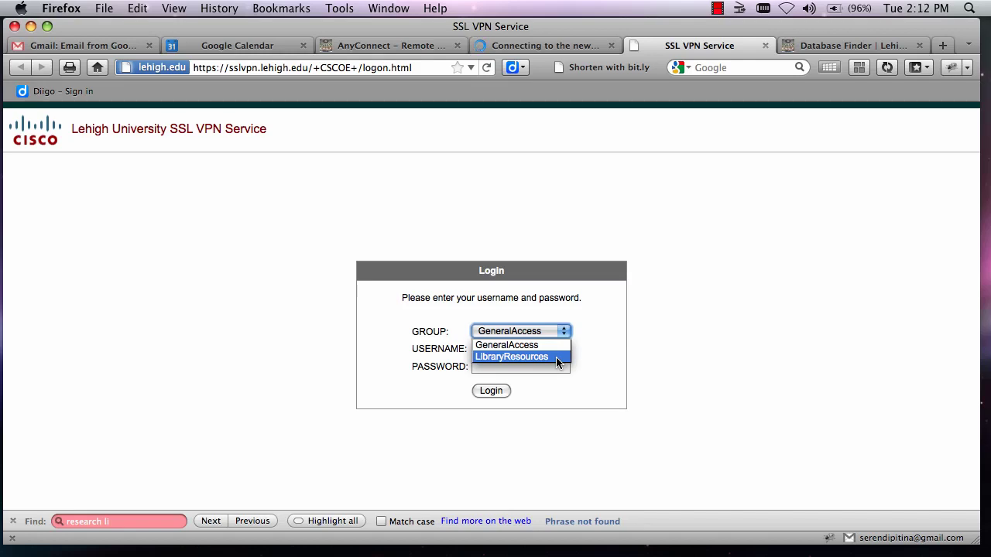
left_click(555, 356)
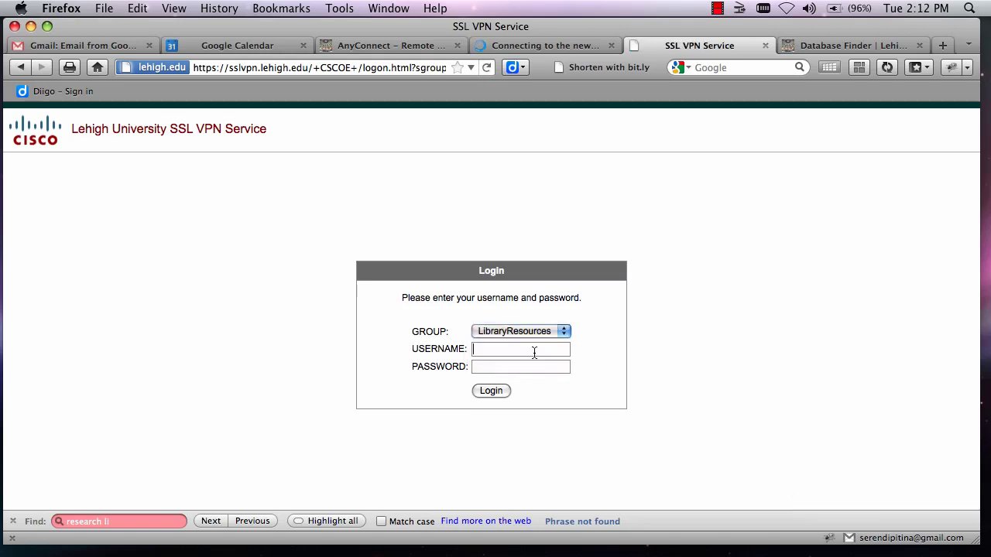
type("th205•••••••••••••••")
key("Return")
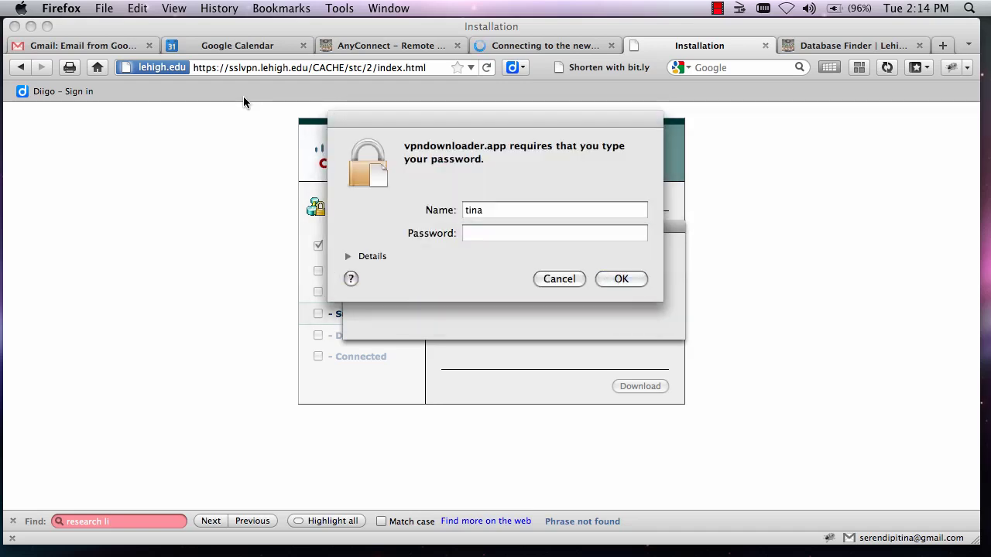
Enter the computer's account password so AnyConnect installs and connects, then return to Database Finder.
left_click(527, 234)
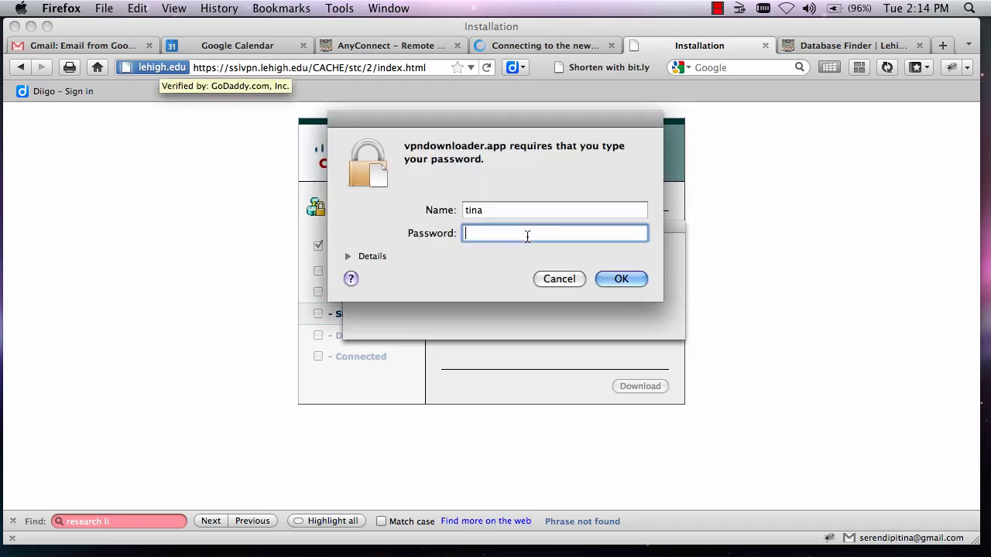
type("••••")
key("Return")
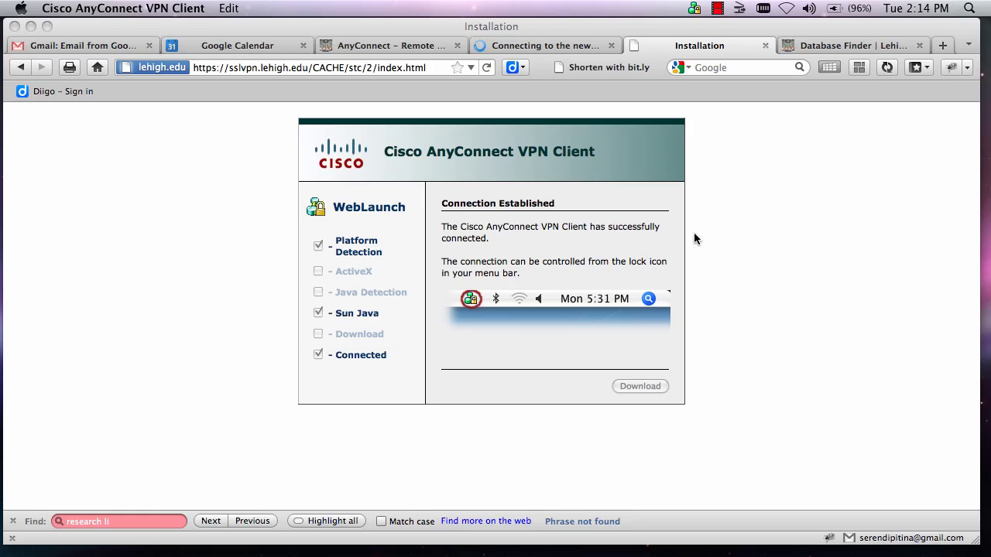
left_click(824, 44)
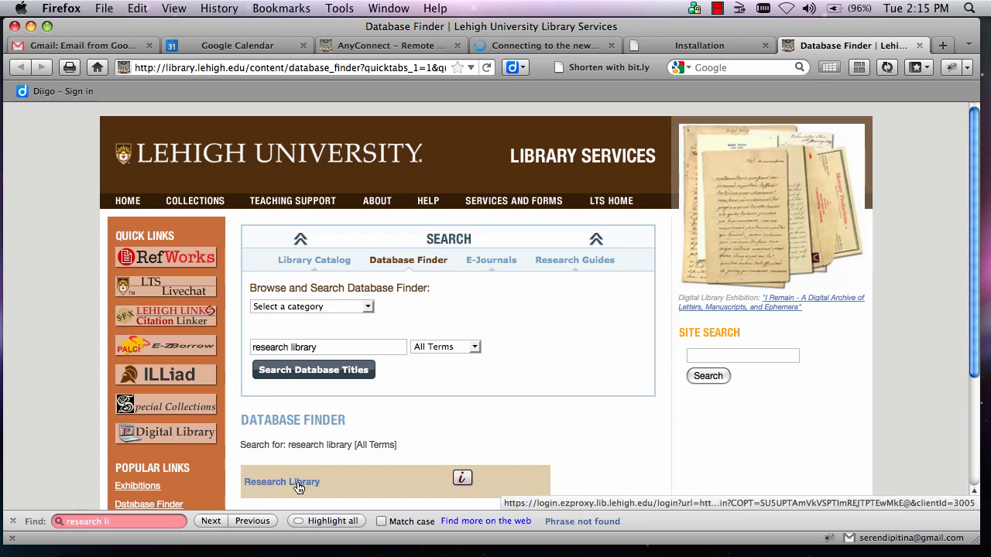
Open the Research Library link from the Database Finder results.
left_click(297, 484)
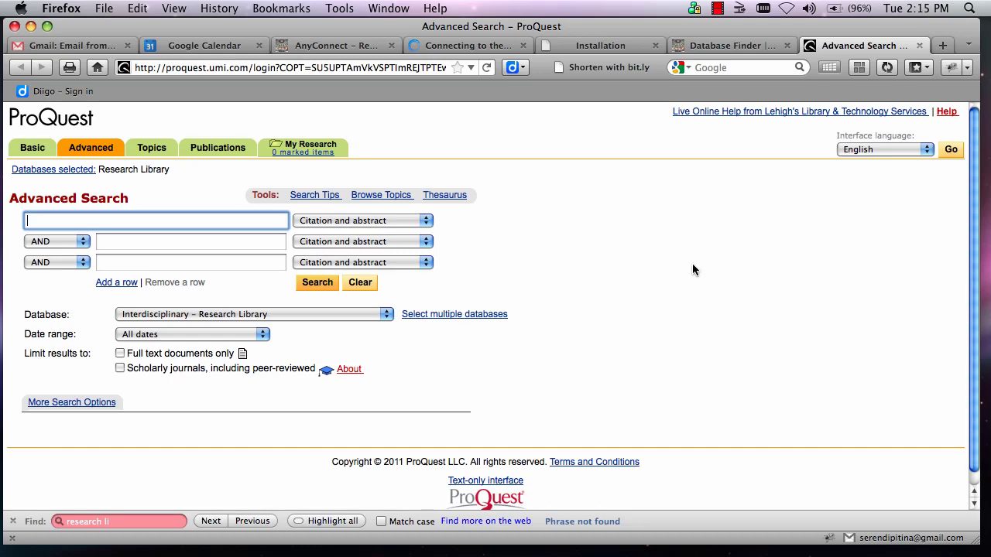
Close ProQuest, disconnect AnyConnect, then reopen Research Library via EZproxy and close it.
left_click(918, 45)
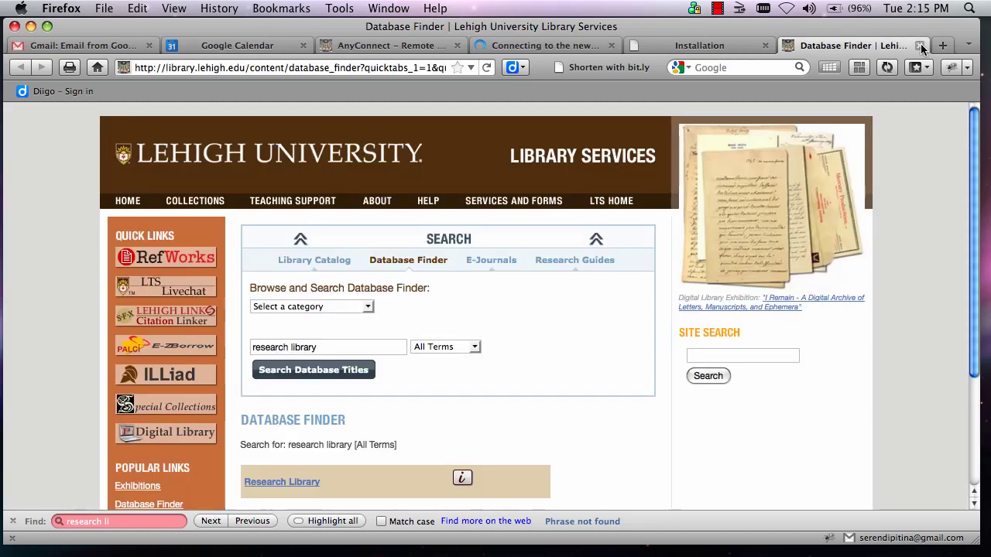
left_click(695, 9)
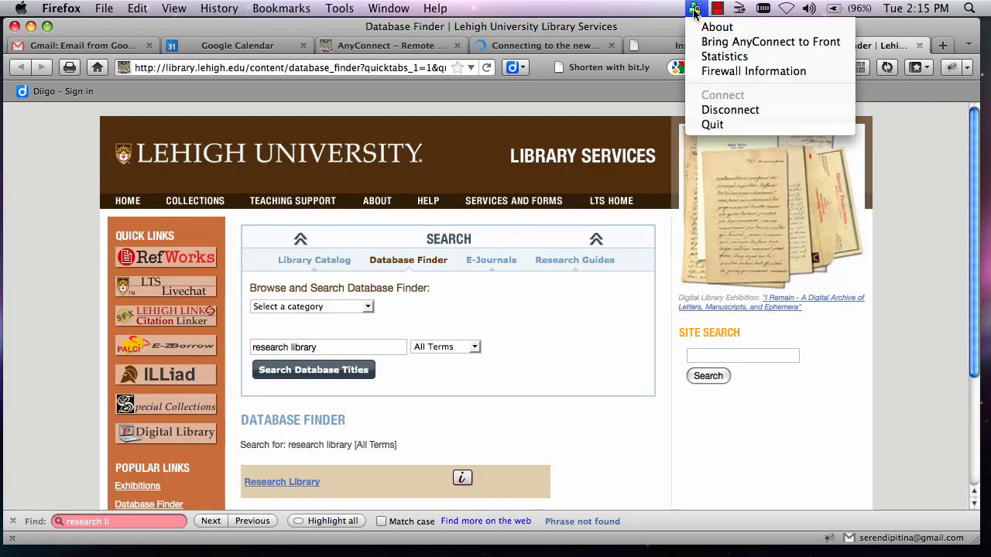
left_click(728, 110)
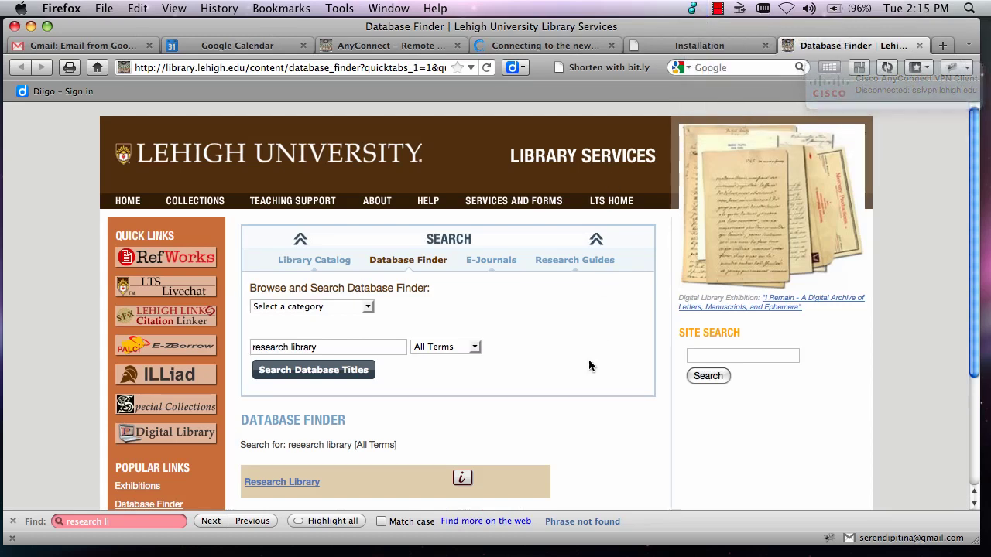
left_click(281, 483)
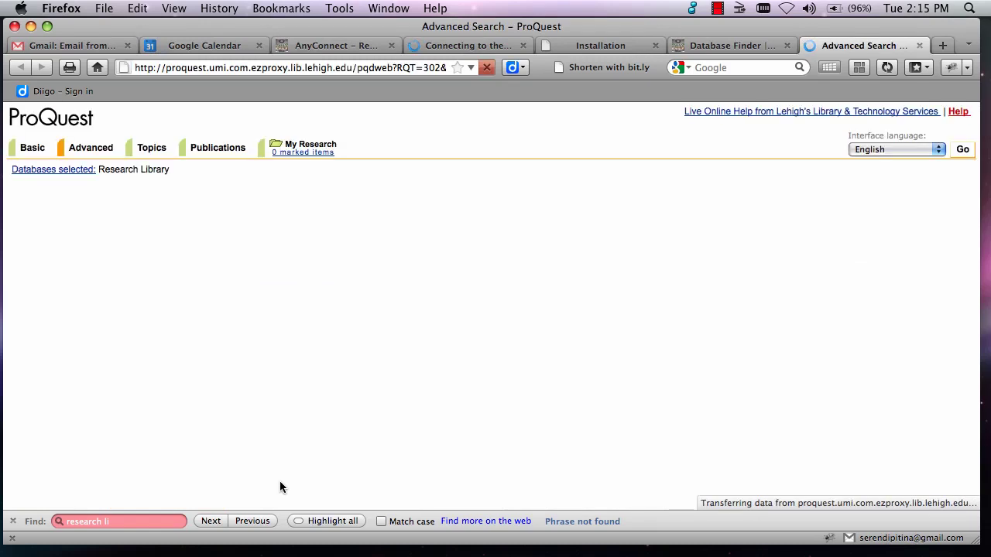
left_click(919, 46)
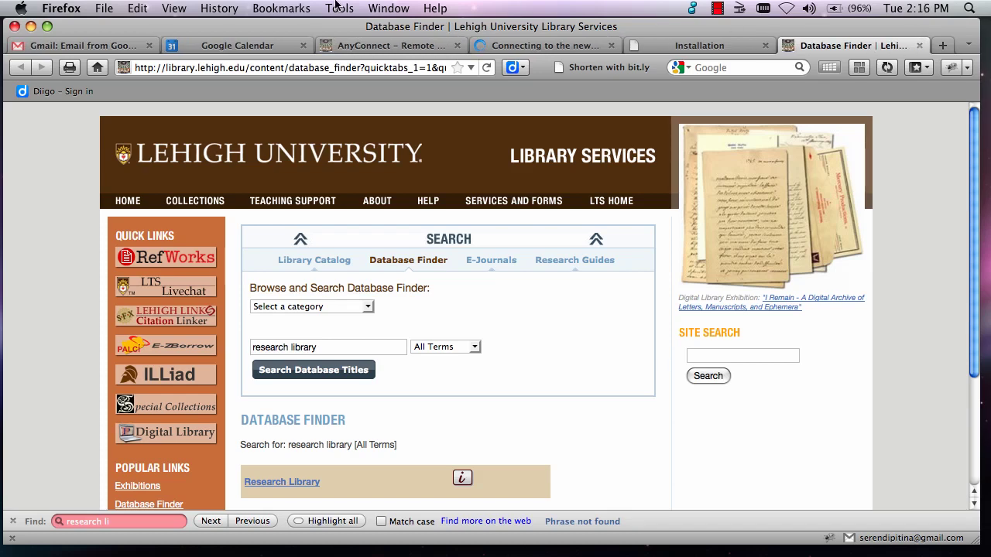
Clear Everything from Firefox history, including cookies, cache and active logins, and confirm VPN is off.
left_click(65, 13)
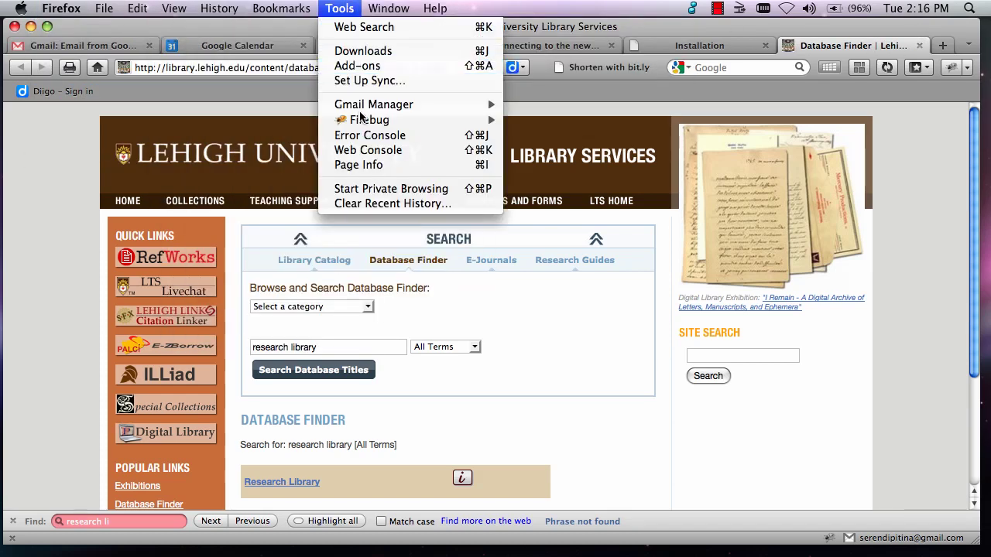
mouse_move(369, 129)
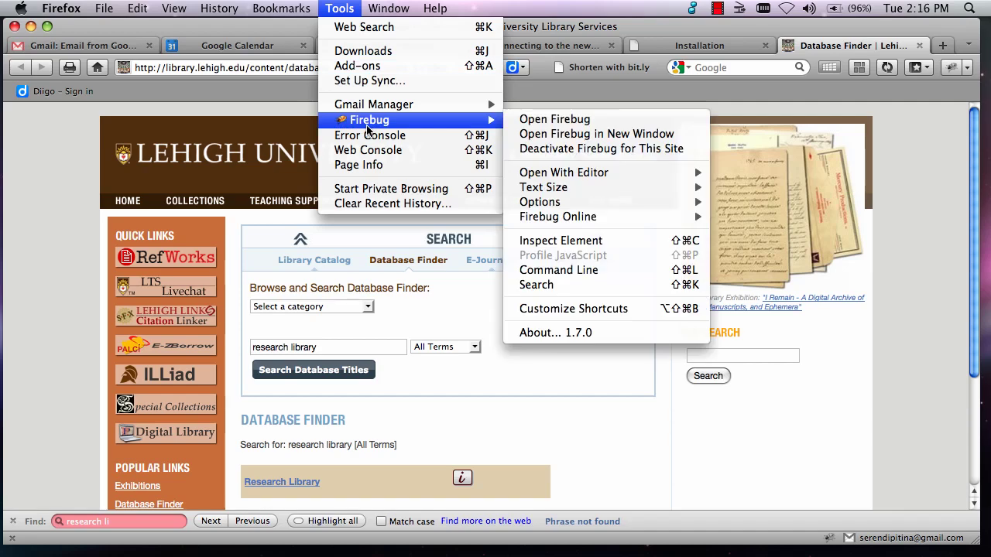
left_click(387, 203)
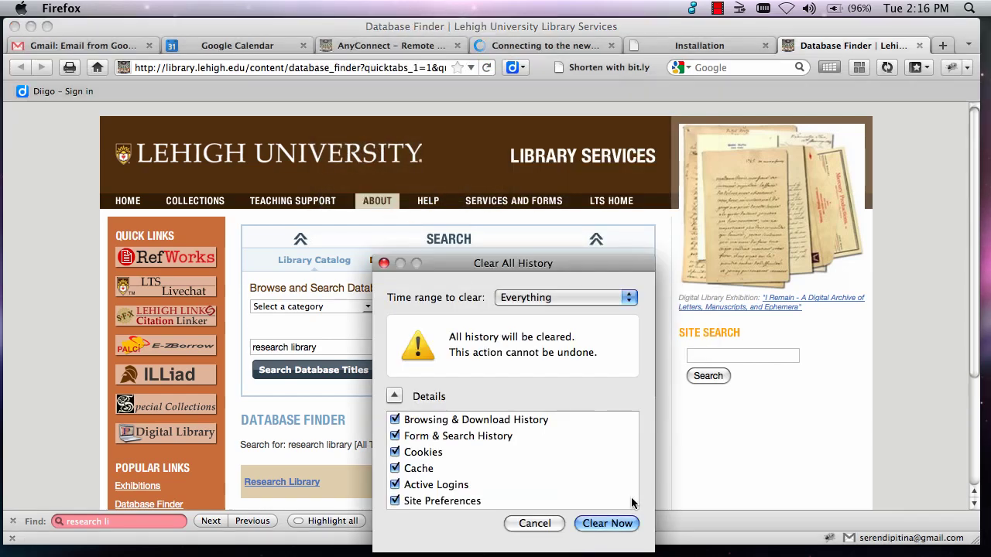
left_click(588, 525)
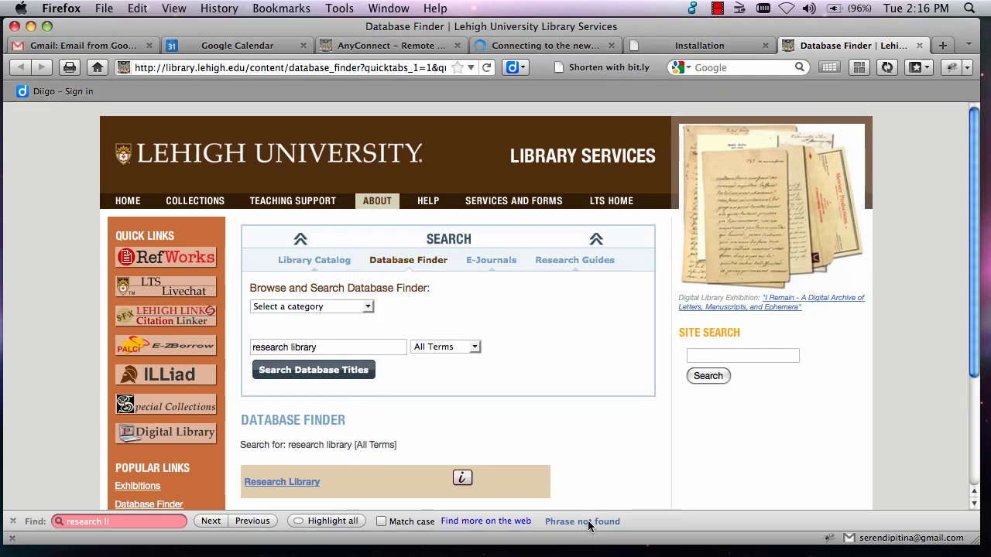
left_click(693, 11)
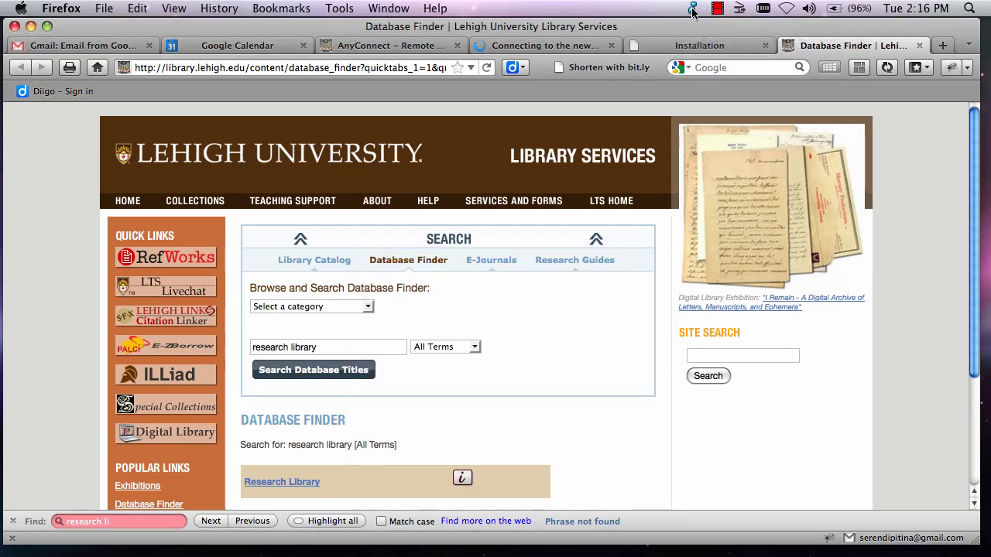
Open Research Library, sign in on EZProxy with your Lehigh username and password, declining password saving.
left_click(284, 485)
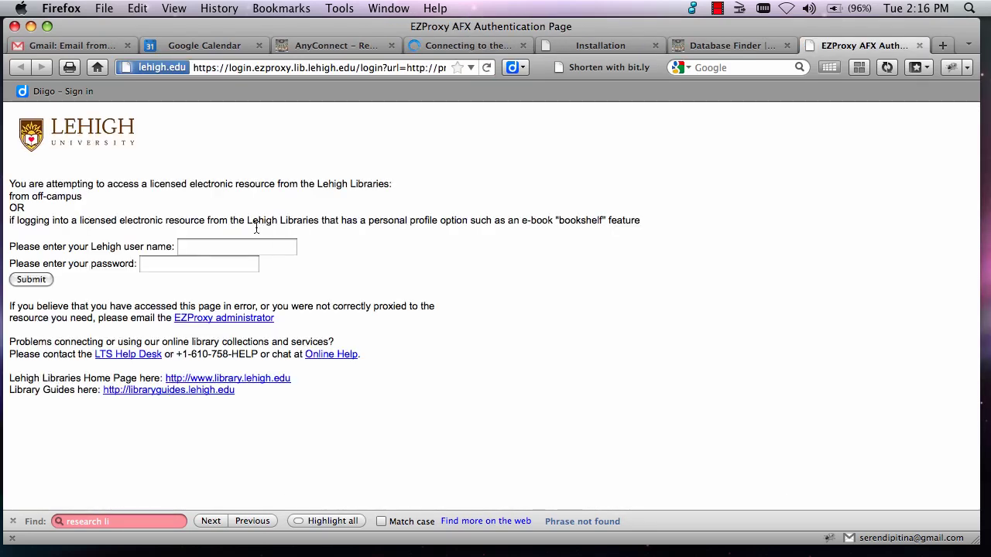
left_click(247, 246)
type("tih205")
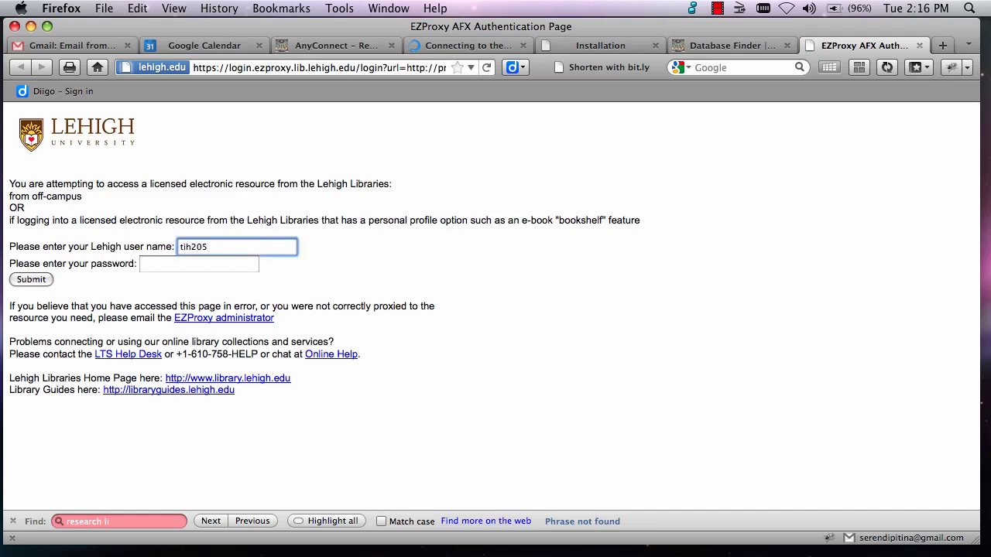
key("Tab")
type("•••••••")
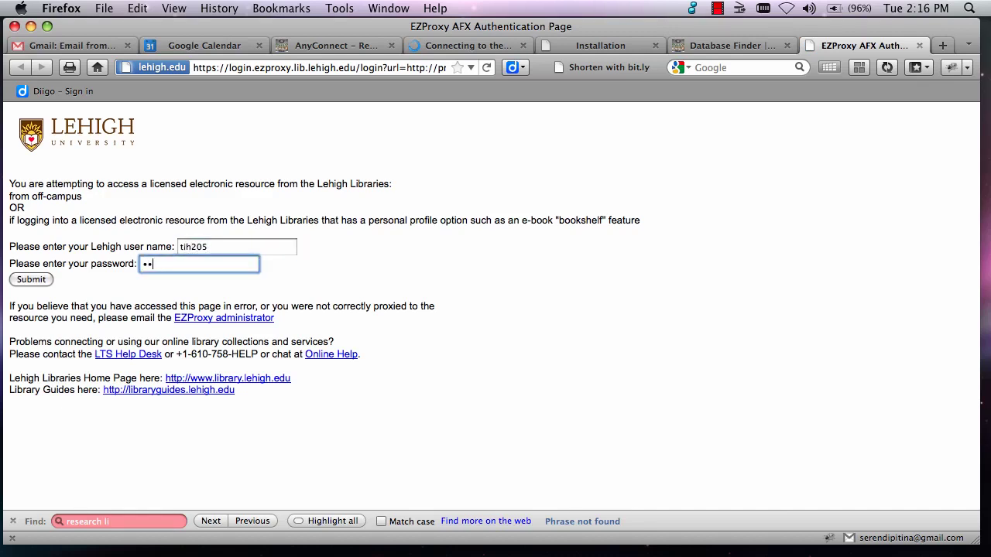
type("••••••••")
key("Return")
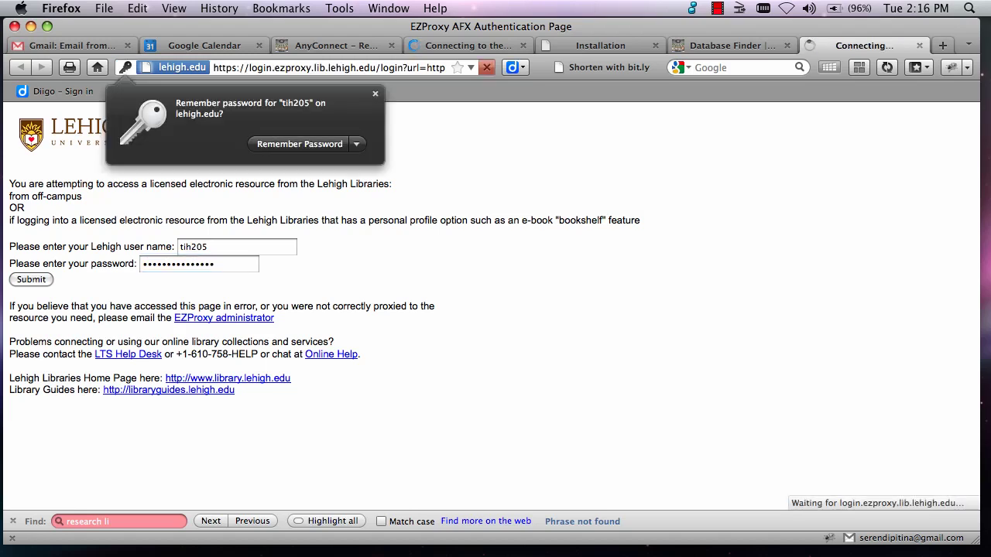
left_click(357, 144)
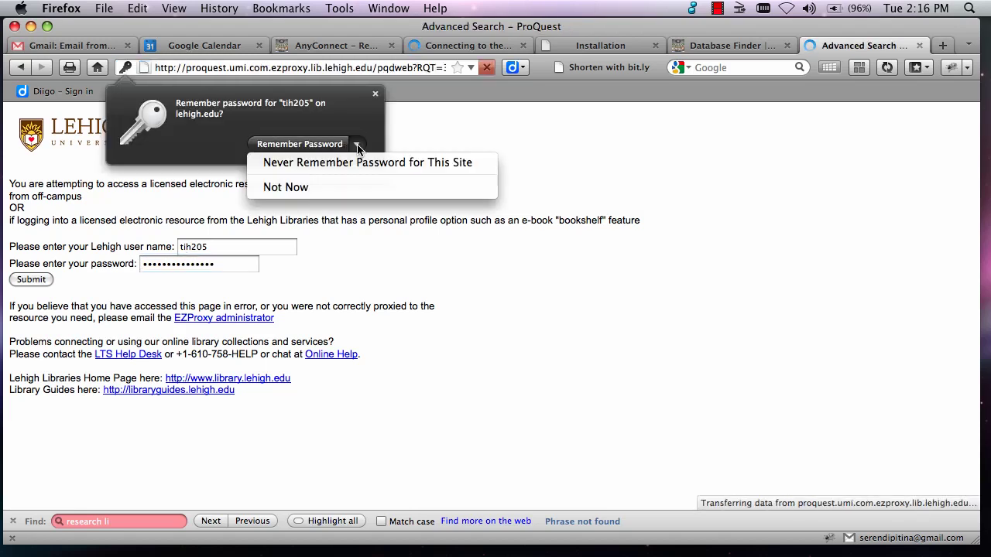
left_click(346, 163)
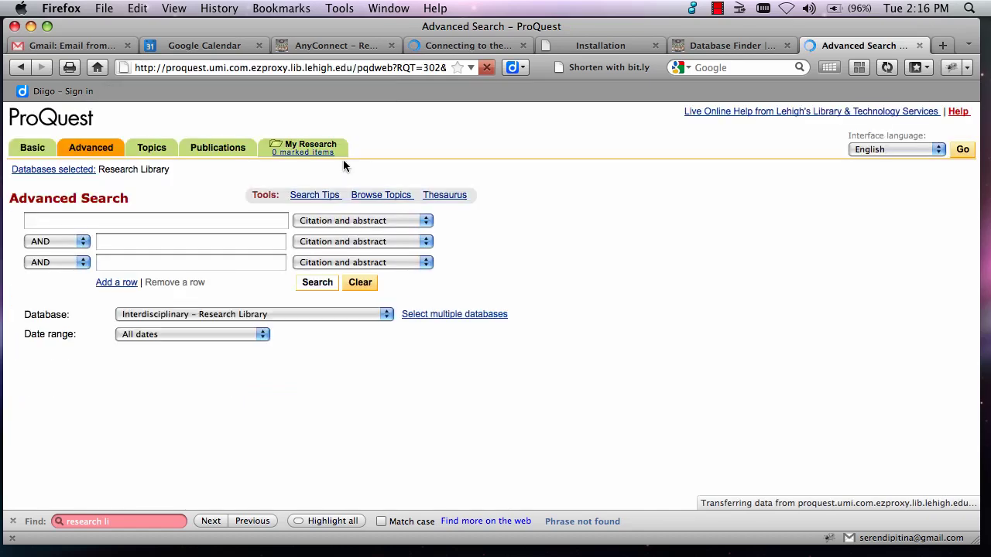